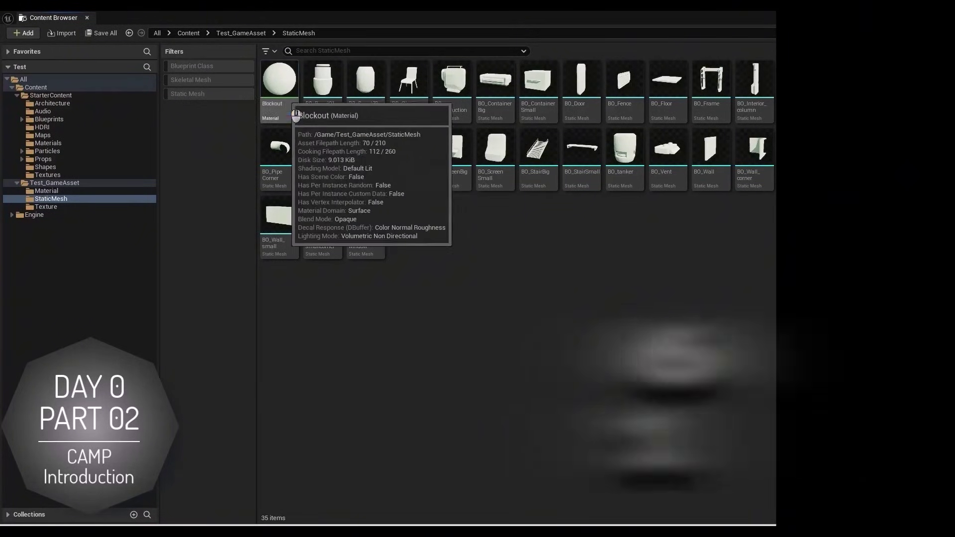
Step: Move the Blockout material into the Material folder and open the StarterContent folder
left_click_drag(279, 82, 47, 192)
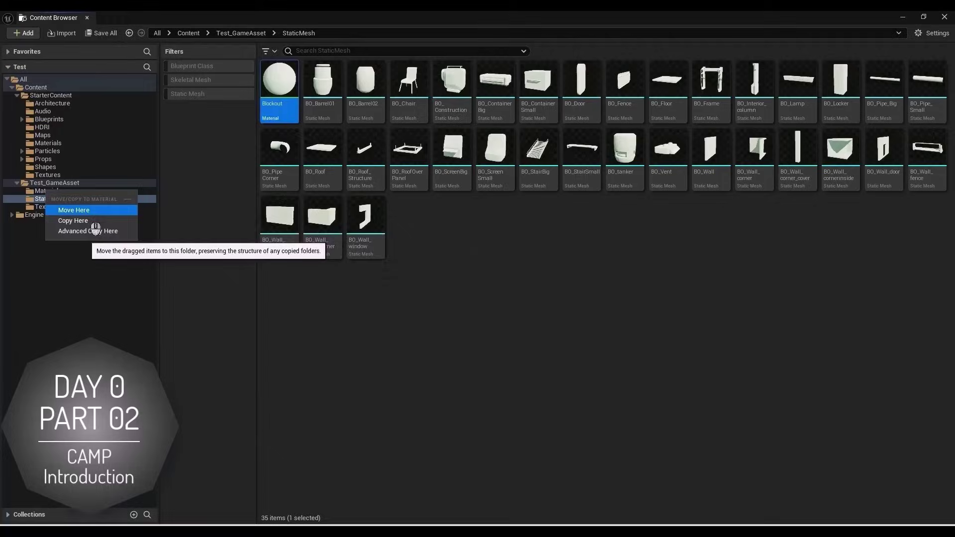
left_click(73, 210)
right_click(34, 87)
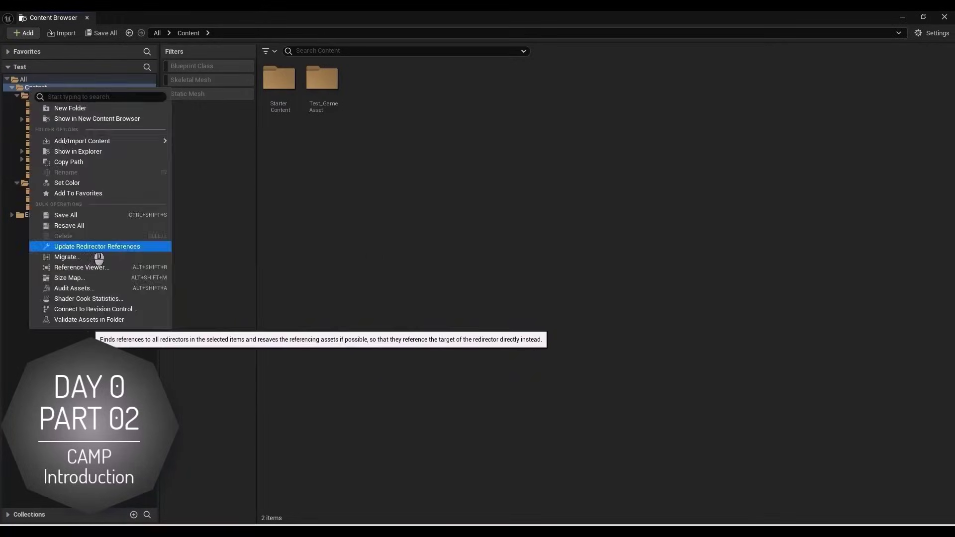
left_click(128, 248)
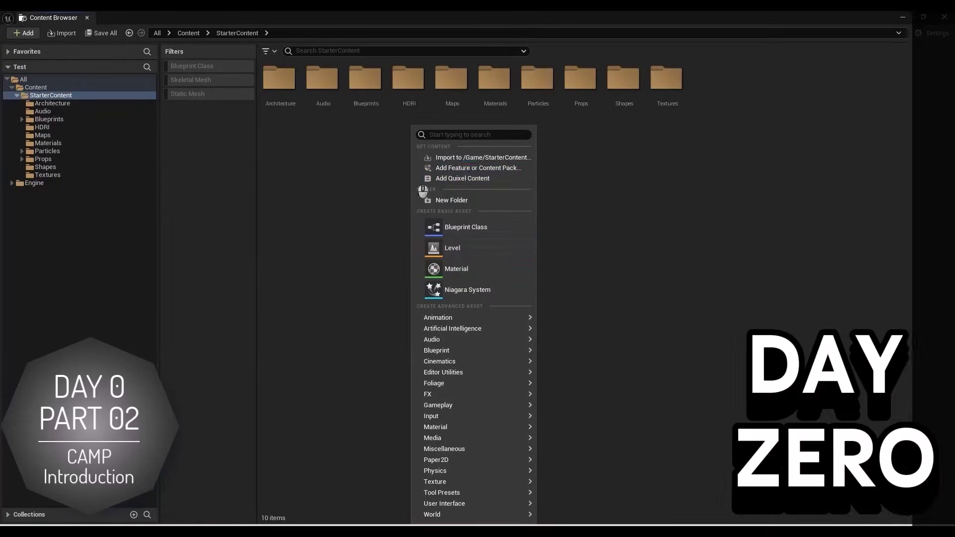
left_click(320, 191)
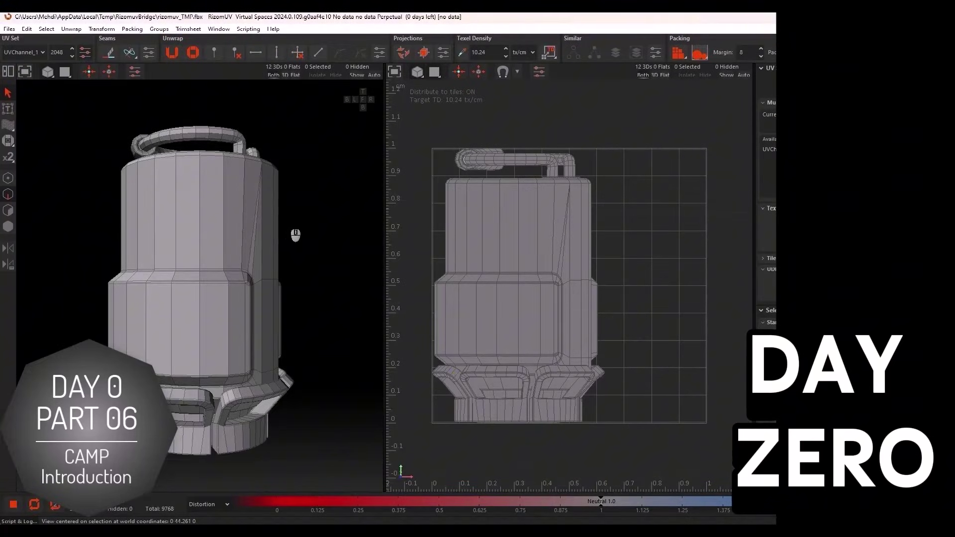
Step: Orbit the canister, frame its thin strip UV island, then deselect and zoom back out
left_click_drag(295, 234, 252, 237, "alt")
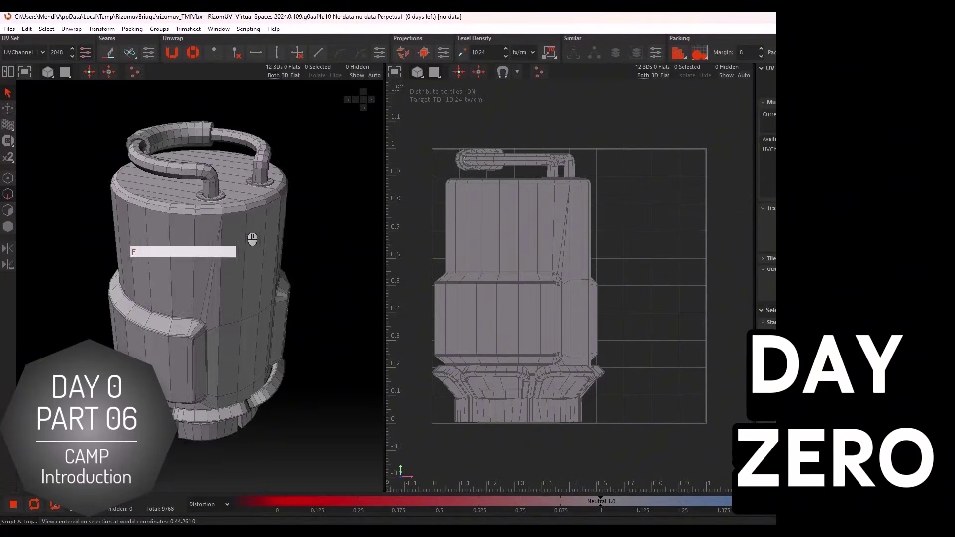
left_click_drag(328, 218, 264, 218, "alt")
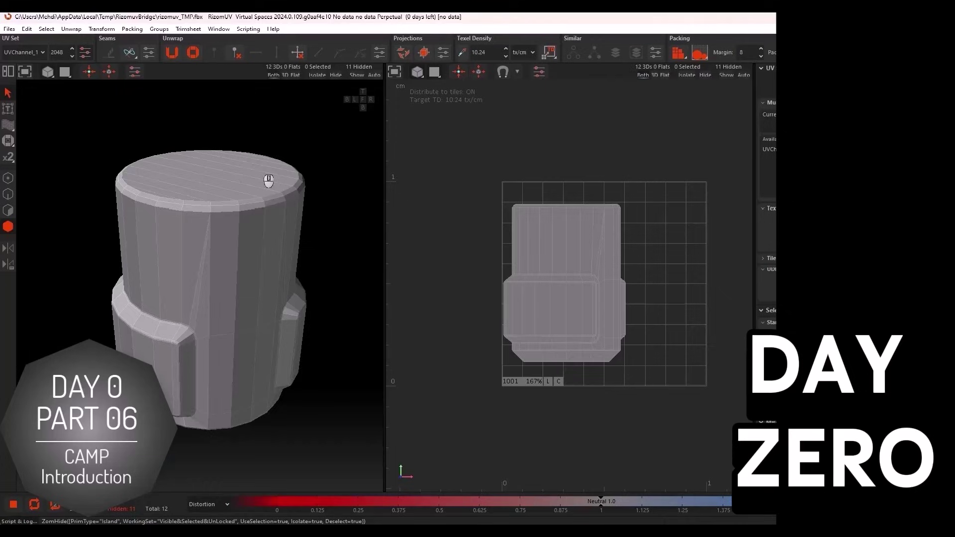
left_click(635, 341)
key("f")
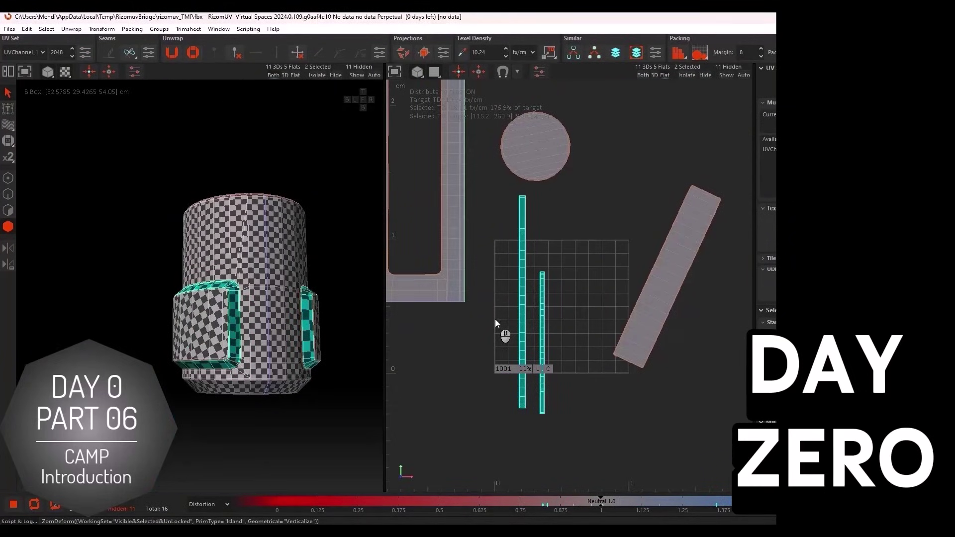
left_click(260, 341)
key("f")
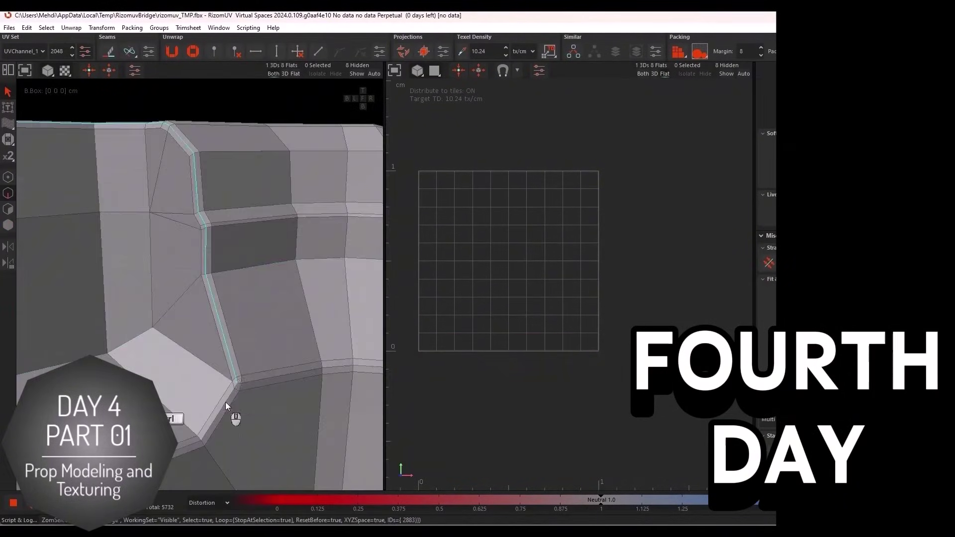
Step: Test-unwrap the island with the checker texture, undo it, and select the two object groups
key("u")
key("F4")
key("c")
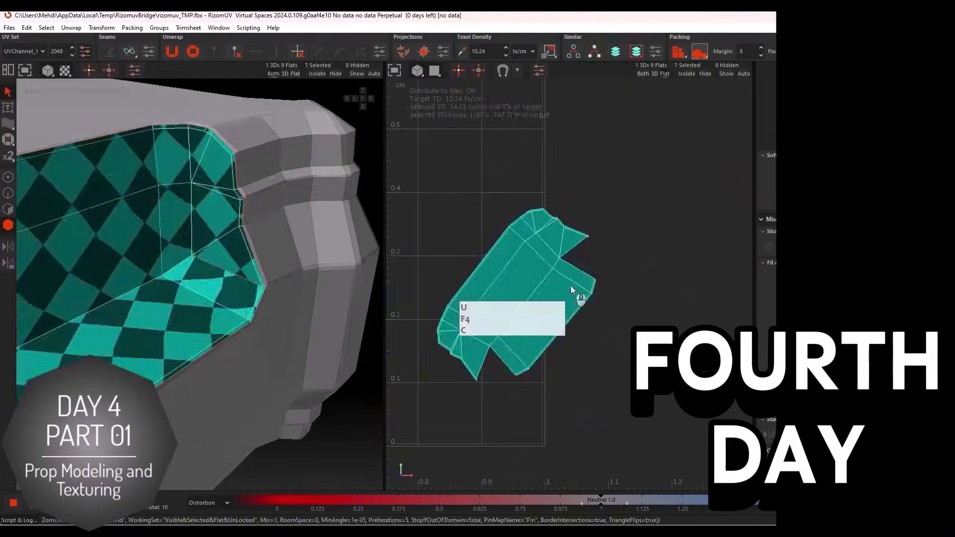
key("ctrl+z")
key("ctrl+z")
key("ctrl+z")
key("f")
key("p")
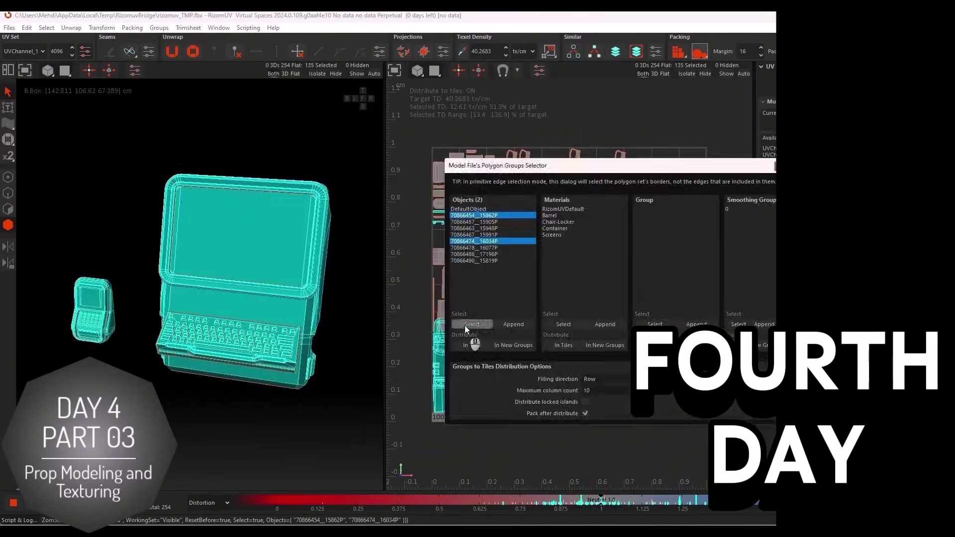
left_click(466, 329)
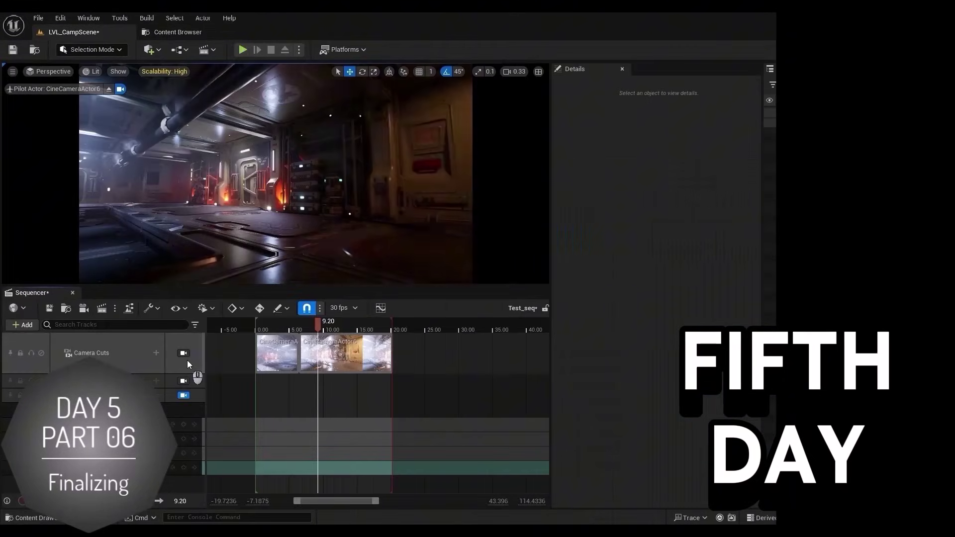
left_click(205, 49)
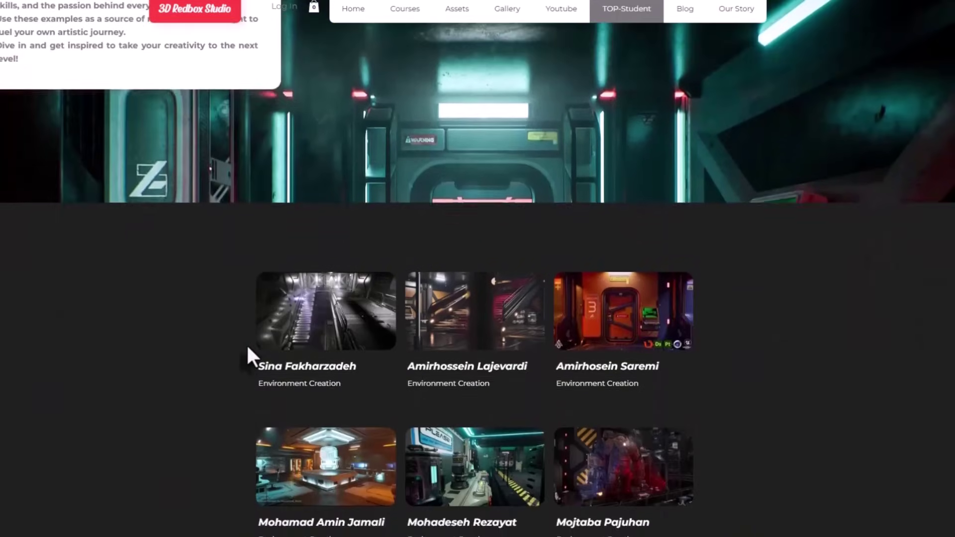
scroll(246, 343, "down", 1)
scroll(246, 343, "down", 1)
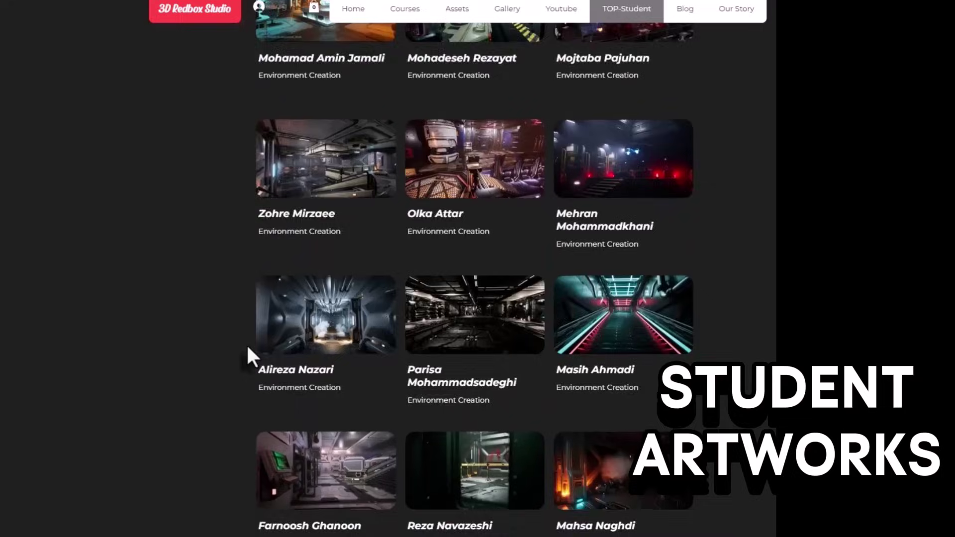
scroll(246, 343, "down", 1)
scroll(247, 343, "down", 1)
scroll(246, 350, "up", 4)
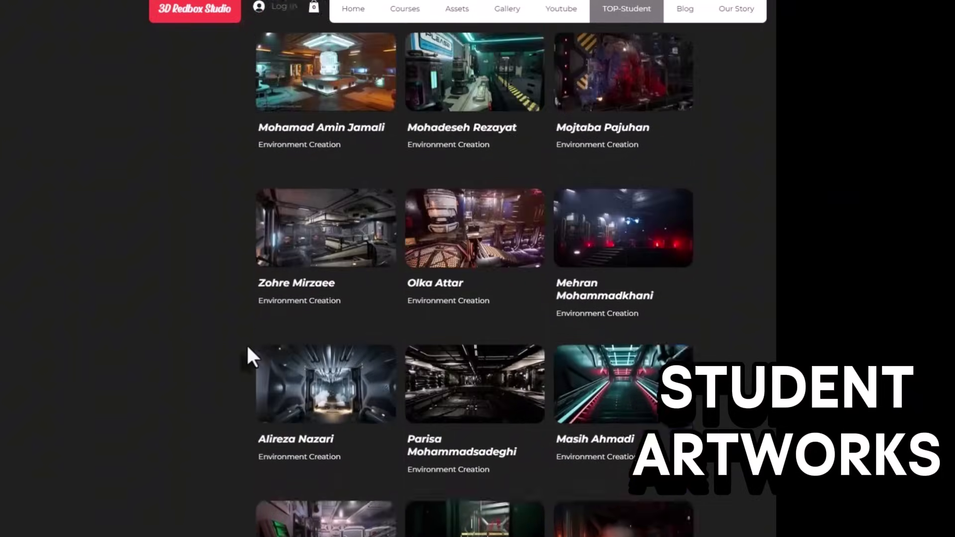
scroll(246, 351, "up", 5)
left_click(630, 369)
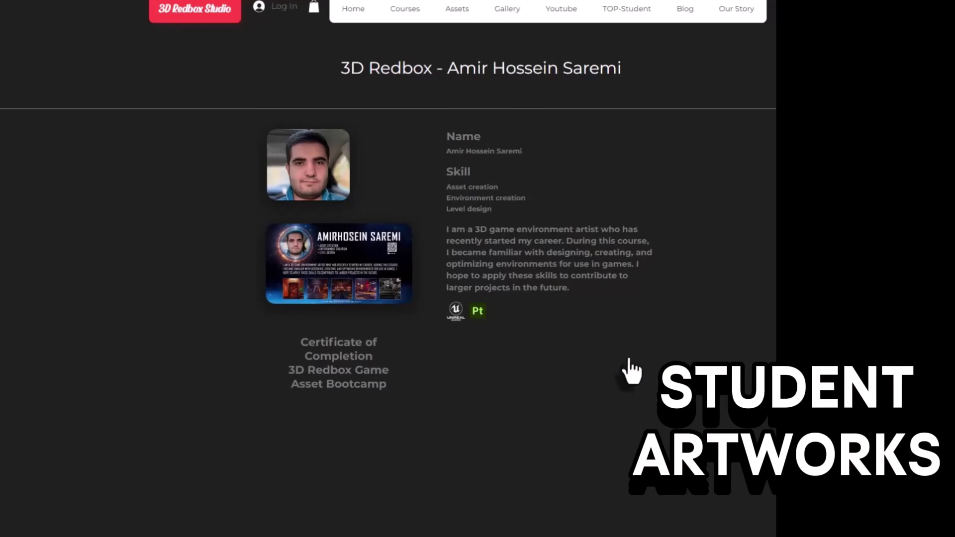
scroll(630, 369, "down", 1)
scroll(631, 369, "down", 1)
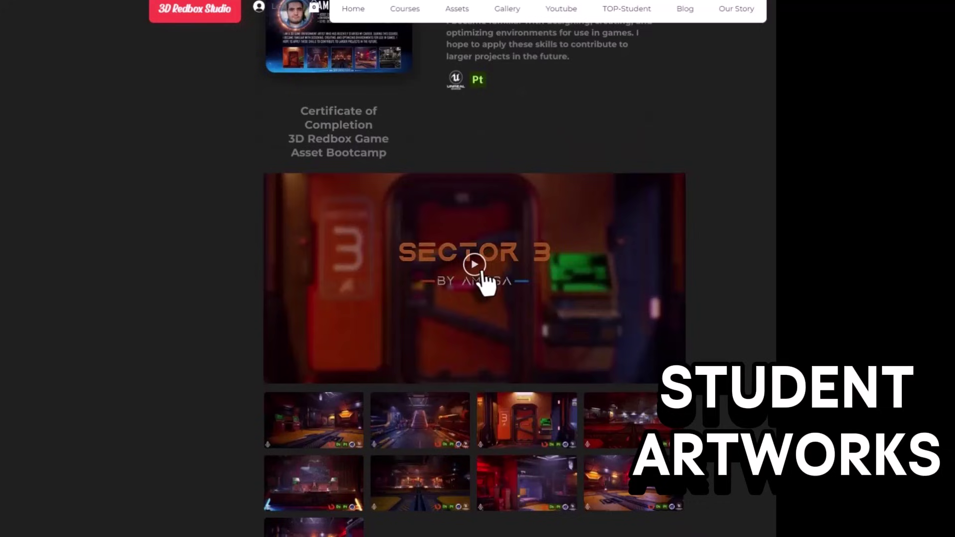
left_click(485, 282)
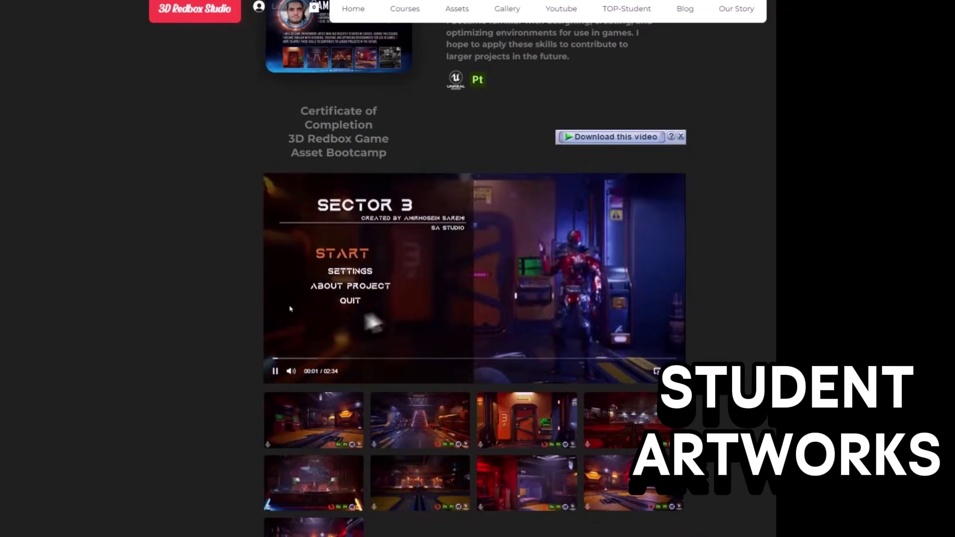
scroll(294, 337, "down", 1)
left_click(326, 363)
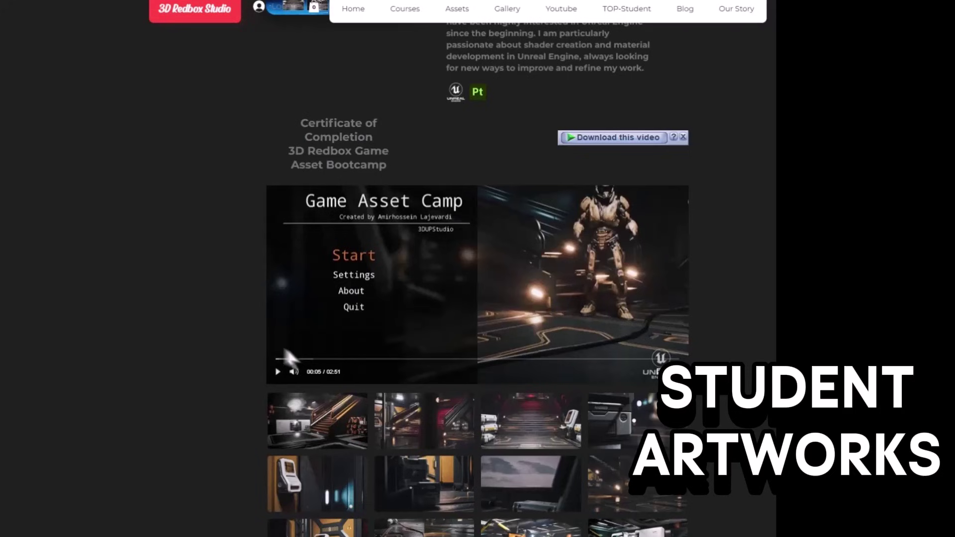
scroll(267, 189, "down", 3)
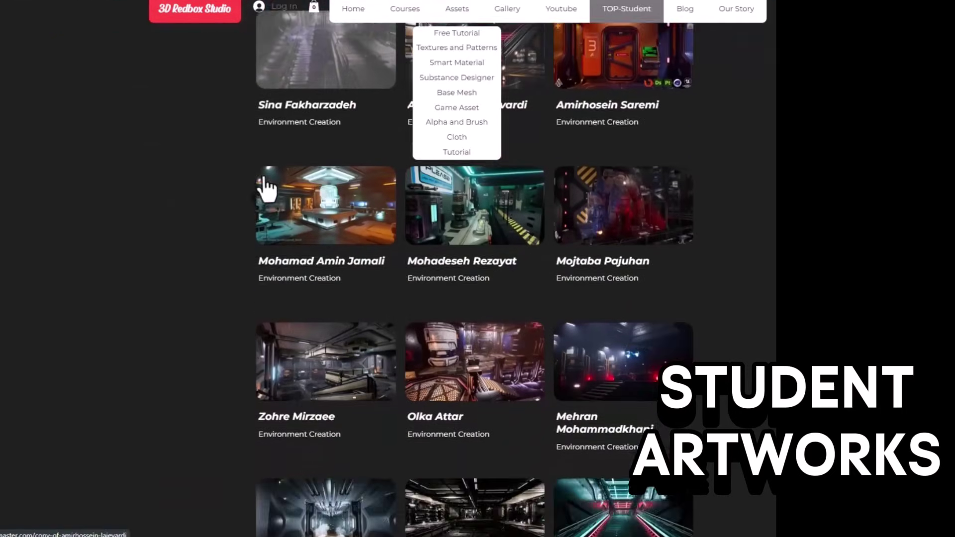
scroll(267, 188, "down", 2)
scroll(266, 188, "down", 1)
scroll(267, 188, "down", 1)
scroll(267, 188, "down", 2)
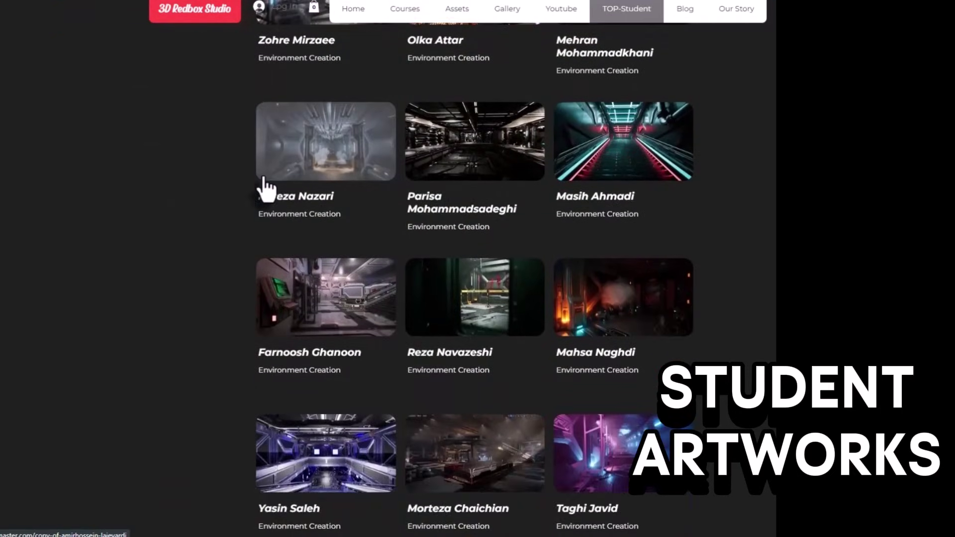
scroll(266, 188, "down", 1)
scroll(266, 189, "down", 2)
scroll(267, 188, "down", 1)
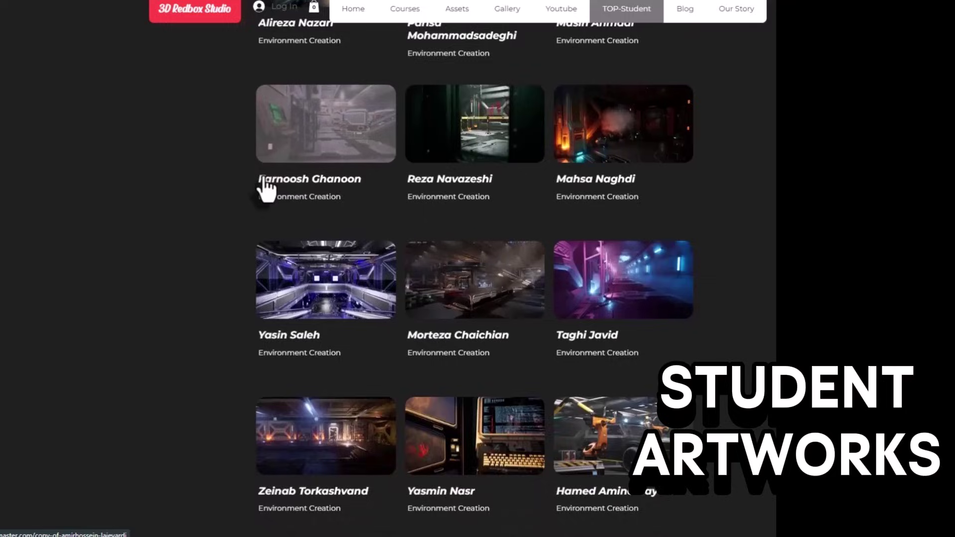
scroll(267, 189, "down", 1)
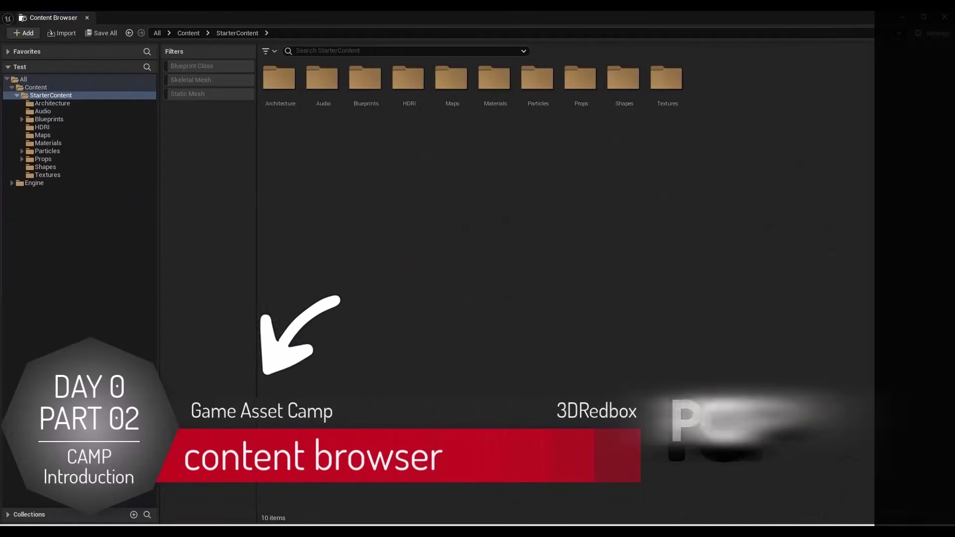